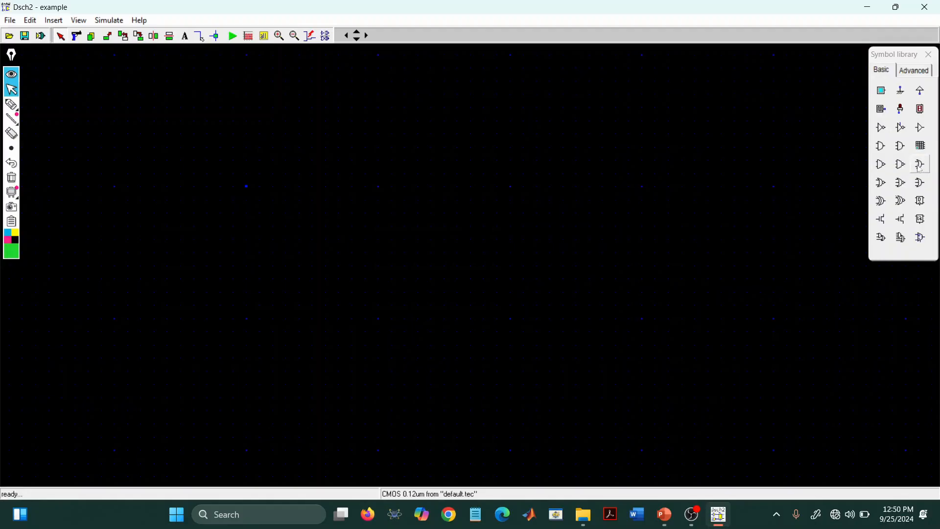
Place a two-input OR gate on the empty schematic and add an input button beside each of its two inputs
{"action": "left_click", "coordinate": [920, 167]}
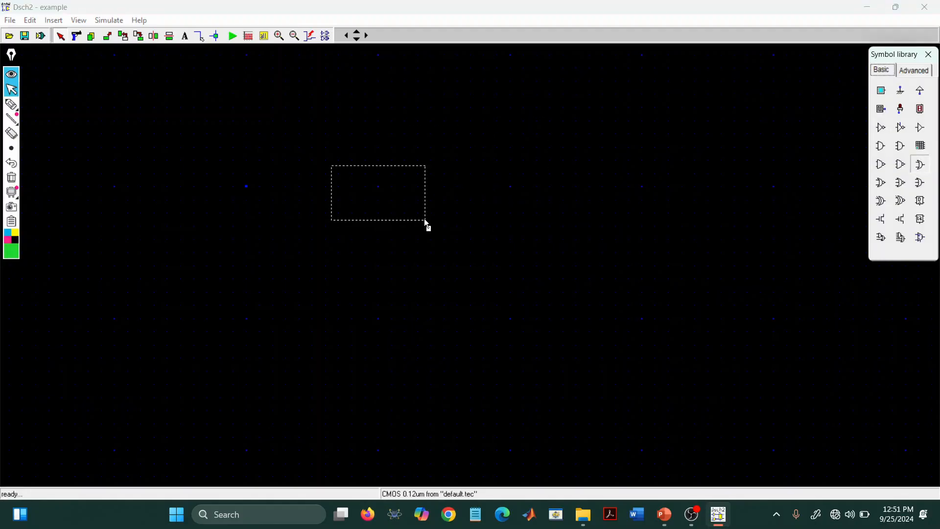
{"action": "left_click", "coordinate": [387, 216]}
{"action": "left_click_drag", "start_coordinate": [364, 197], "coordinate": [440, 202]}
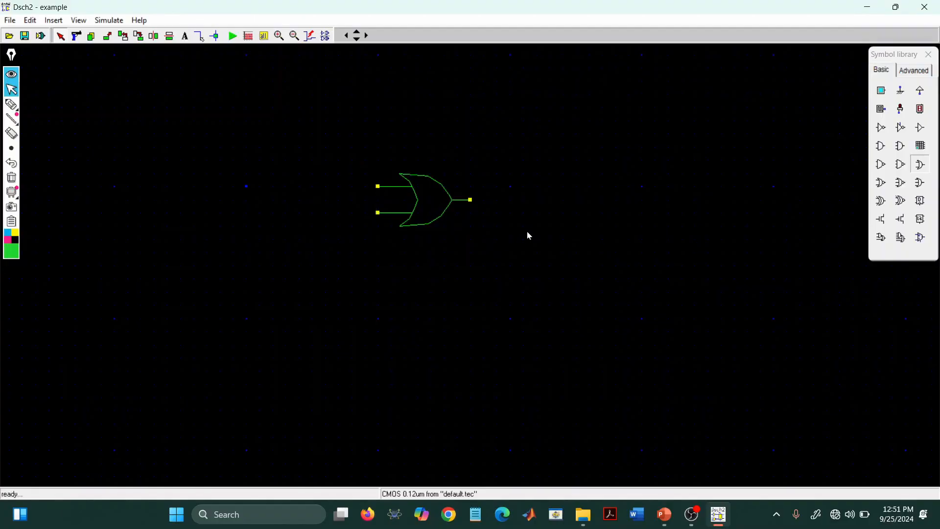
{"action": "left_click", "coordinate": [883, 92]}
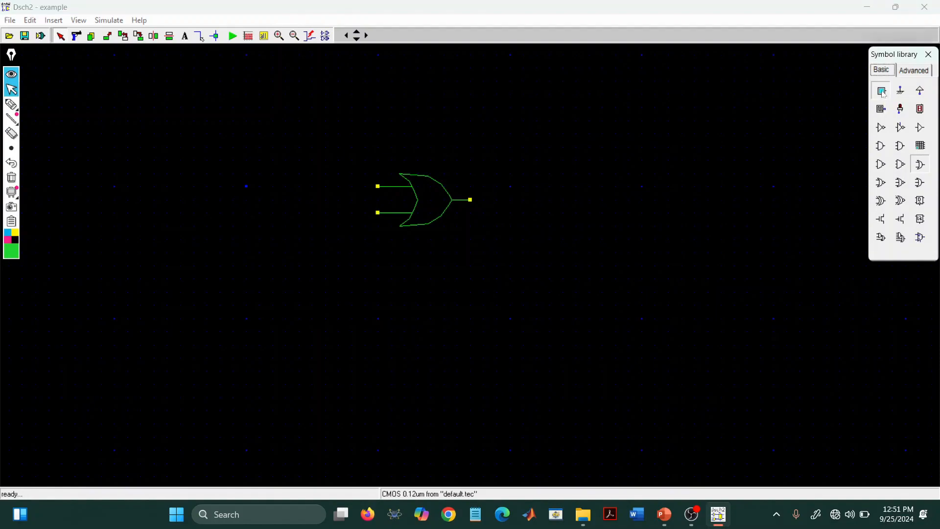
{"action": "left_click", "coordinate": [350, 198]}
{"action": "left_click", "coordinate": [351, 228]}
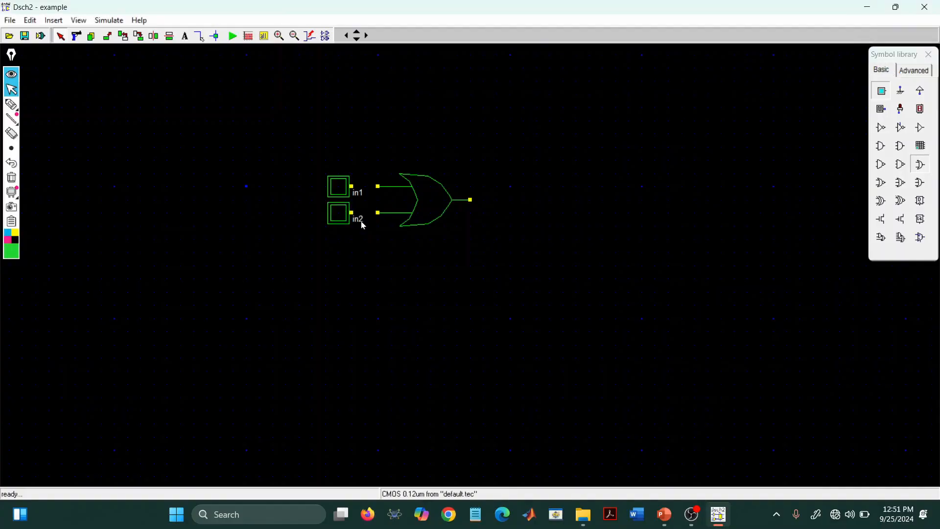
Rename the upper input button's pin as A and the lower one's as B
{"action": "double_click", "coordinate": [341, 191]}
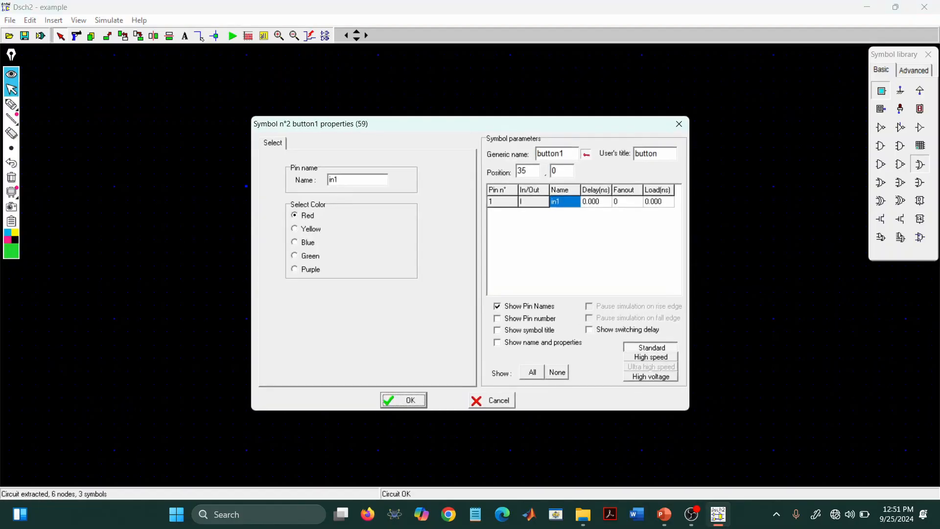
{"action": "left_click_drag", "start_coordinate": [339, 180], "coordinate": [318, 180]}
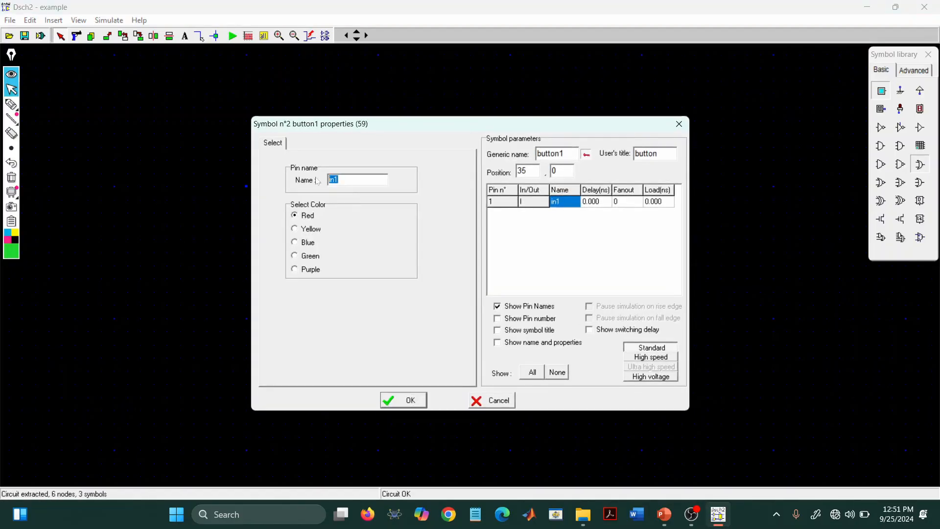
{"action": "type", "text": "A"}
{"action": "left_click", "coordinate": [404, 401]}
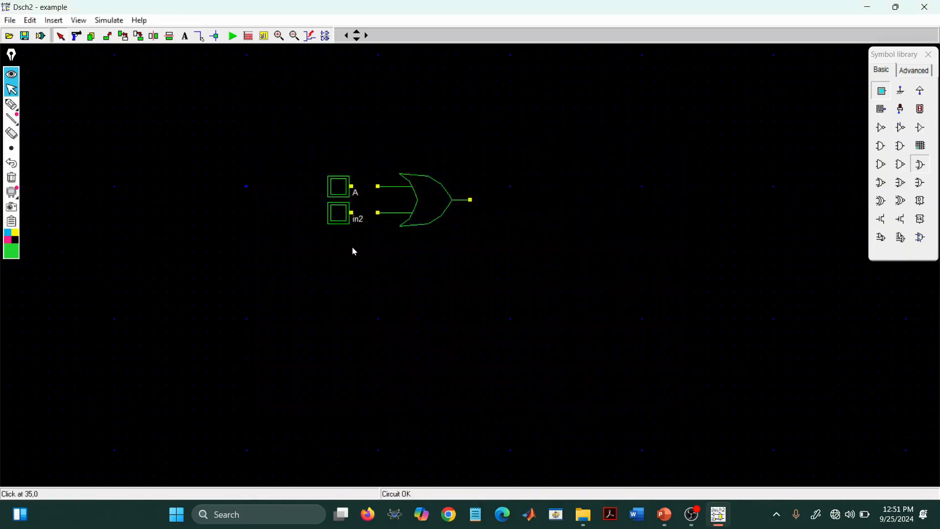
{"action": "double_click", "coordinate": [342, 221]}
{"action": "left_click_drag", "start_coordinate": [341, 180], "coordinate": [284, 179]}
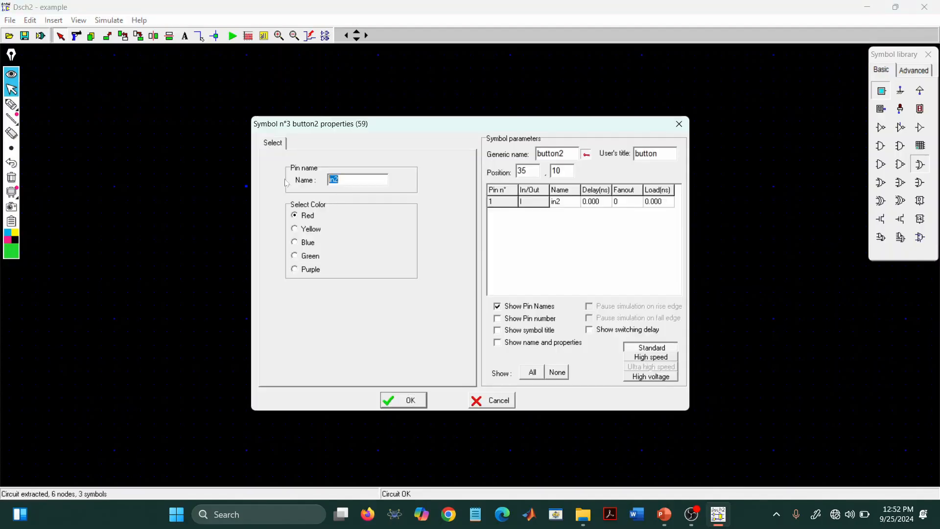
{"action": "type", "text": "B"}
{"action": "left_click", "coordinate": [417, 401]}
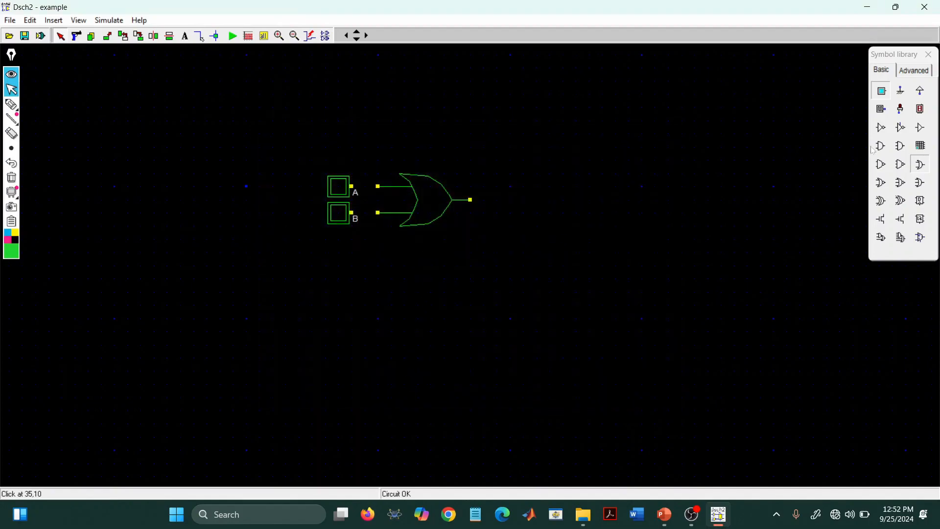
Add an output LED beside the OR gate and align its pin with the gate's output
{"action": "left_click", "coordinate": [901, 111]}
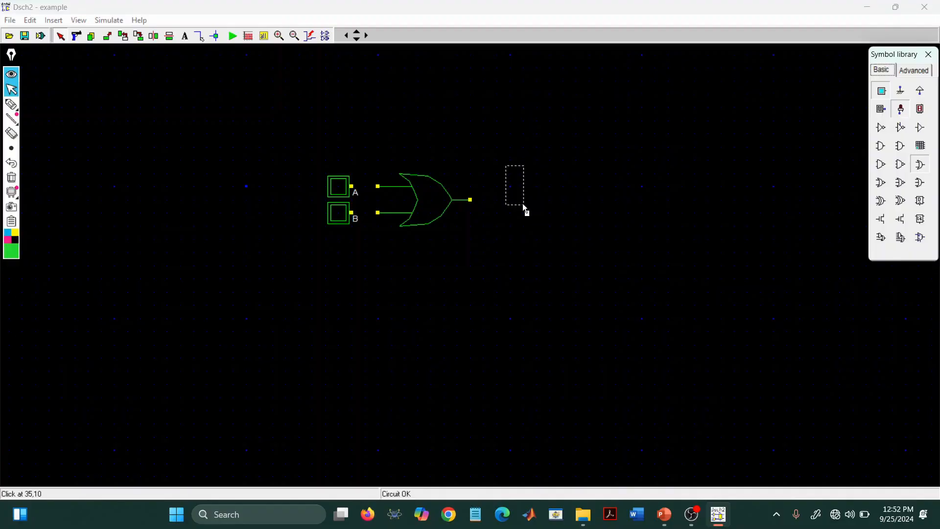
{"action": "left_click", "coordinate": [523, 205]}
{"action": "left_click", "coordinate": [510, 191]}
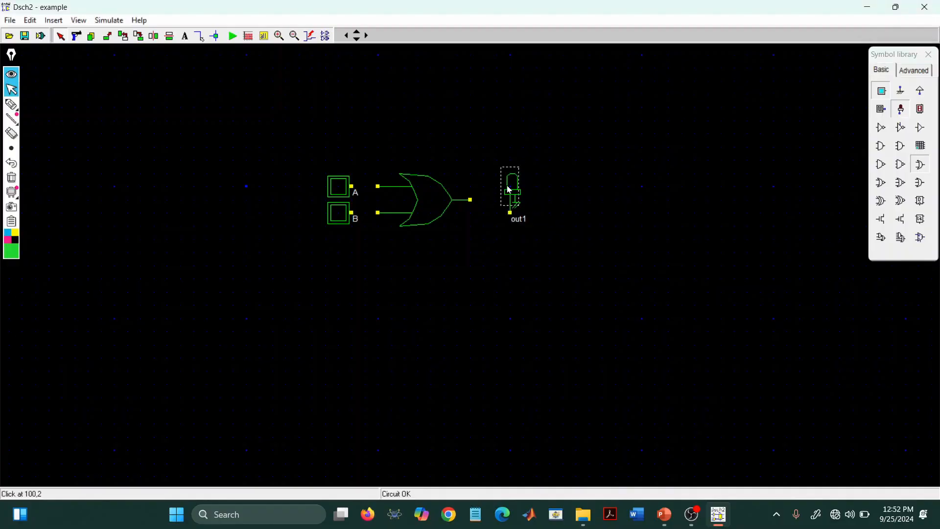
{"action": "left_click_drag", "start_coordinate": [508, 184], "coordinate": [507, 171]}
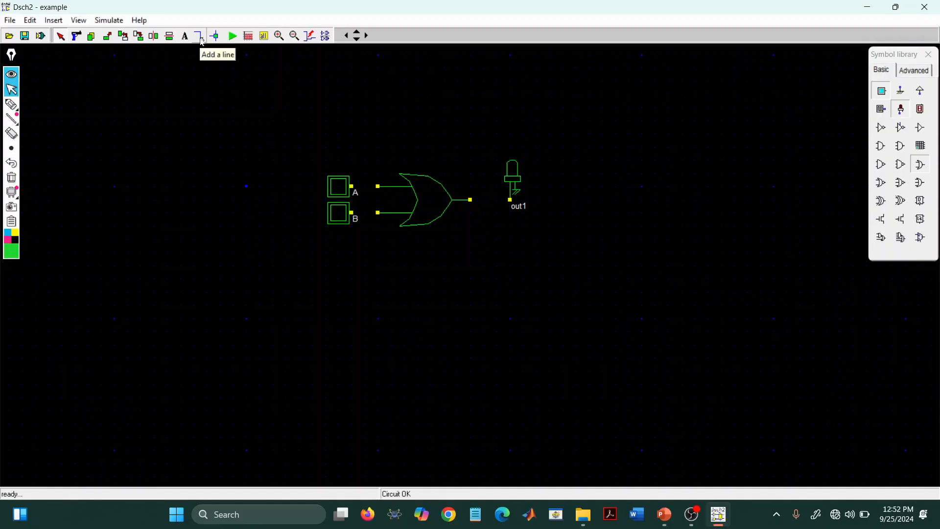
Wire buttons A and B to the OR gate's inputs and the gate's output to the LED
{"action": "left_click", "coordinate": [199, 38]}
{"action": "left_click_drag", "start_coordinate": [351, 186], "coordinate": [378, 213]}
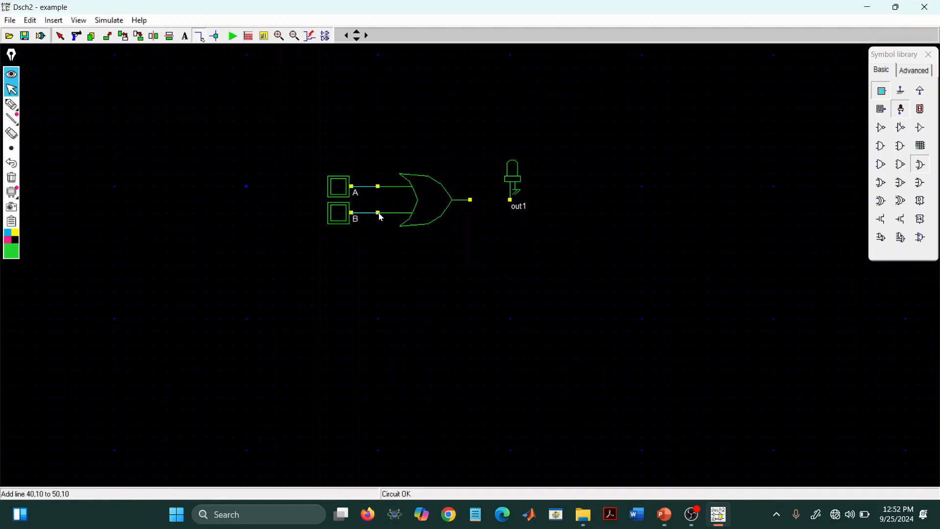
{"action": "left_click", "coordinate": [476, 200]}
{"action": "left_click_drag", "start_coordinate": [510, 201], "coordinate": [510, 200]}
Simulate the OR circuit with A on alone, B on alone and both on, and close the simulation
{"action": "left_click", "coordinate": [233, 37]}
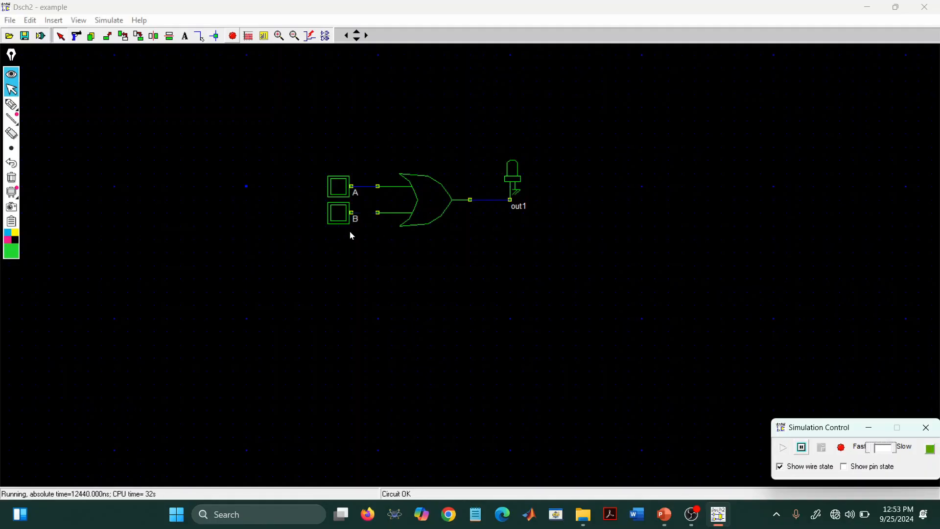
{"action": "left_click", "coordinate": [339, 187]}
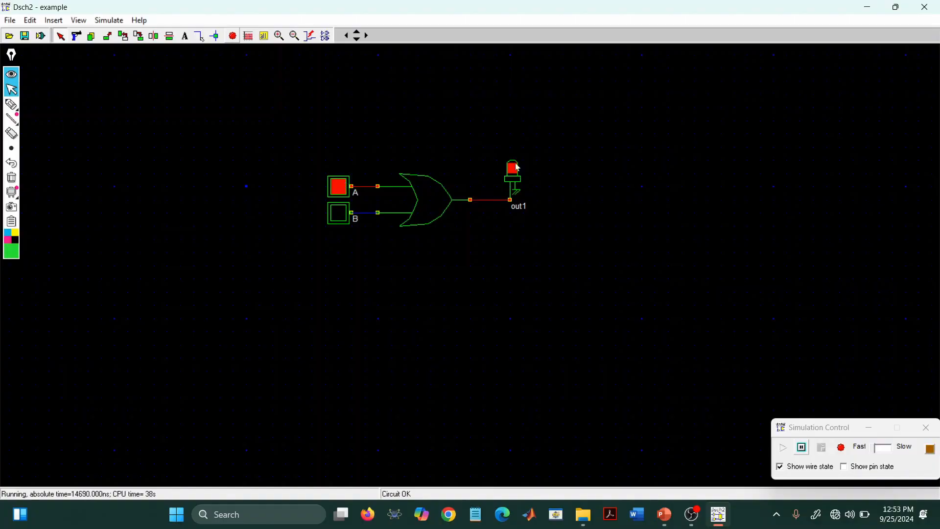
{"action": "left_click", "coordinate": [338, 192]}
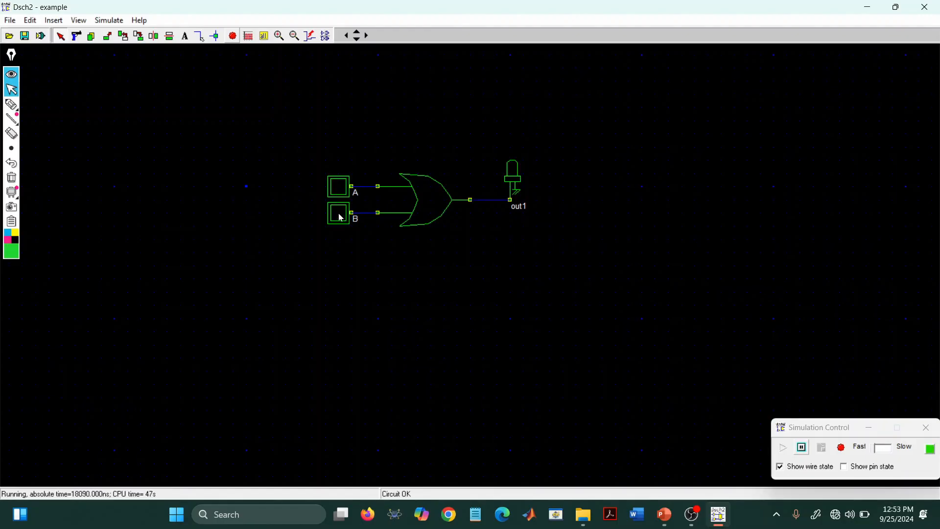
{"action": "left_click", "coordinate": [342, 218]}
{"action": "left_click", "coordinate": [342, 188]}
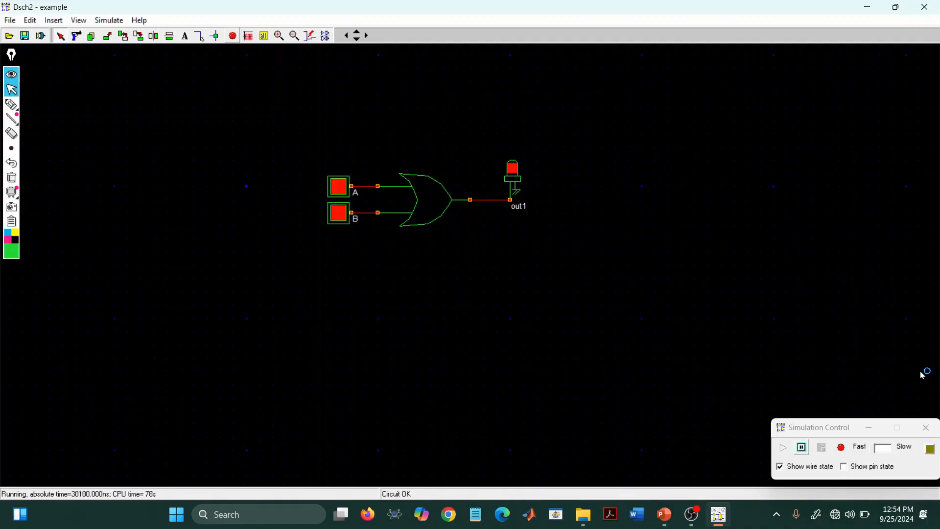
{"action": "left_click", "coordinate": [931, 429]}
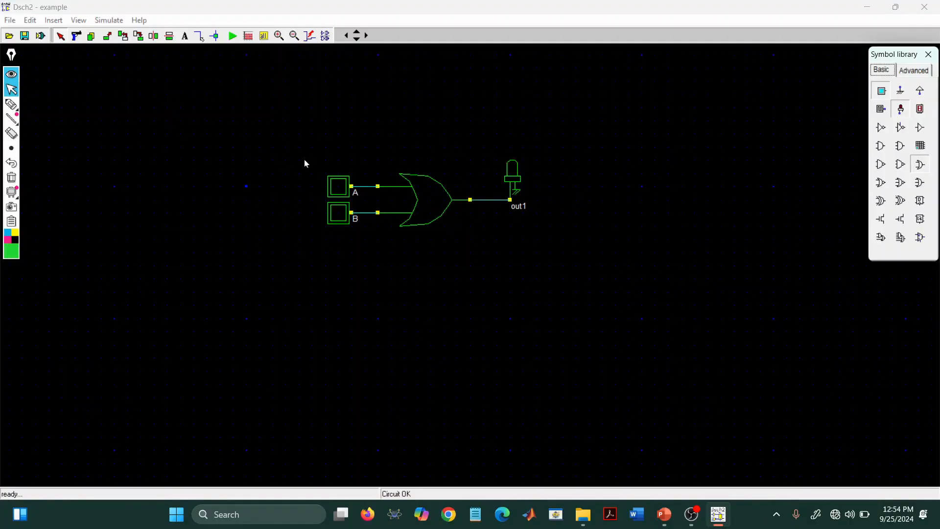
Replace the OR gate with a two-input AND gate that meets the existing input and output wires
{"action": "left_click", "coordinate": [77, 36]}
{"action": "left_click", "coordinate": [419, 201]}
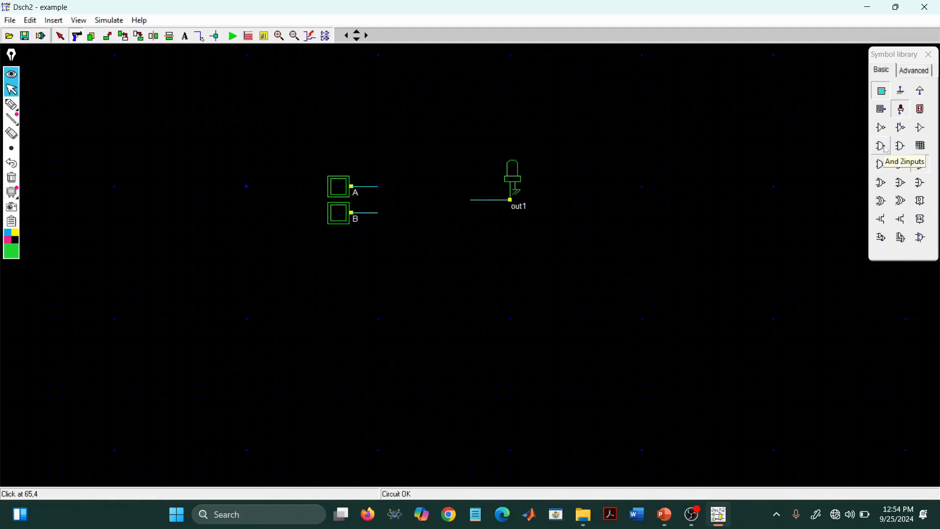
{"action": "left_click_drag", "start_coordinate": [886, 147], "coordinate": [470, 228]}
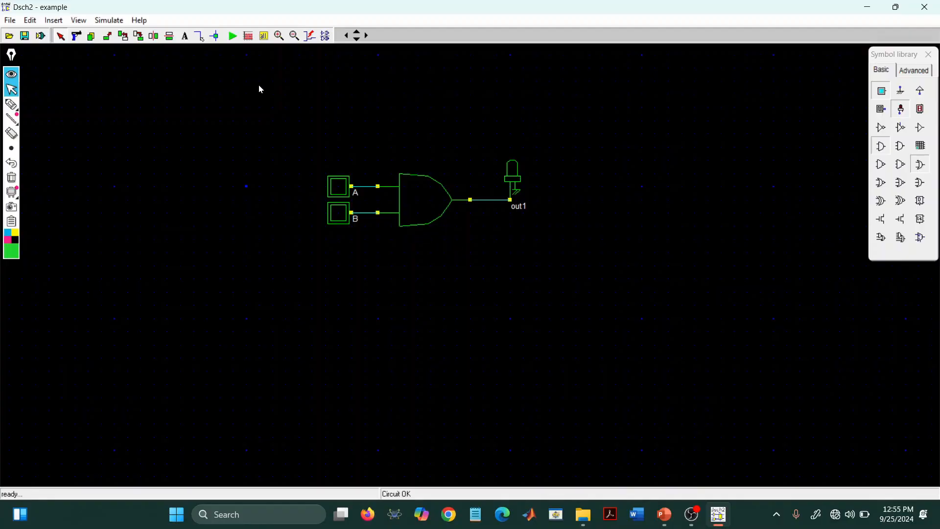
Simulate the AND circuit with A on alone, B on alone and both on, and close the simulation
{"action": "left_click", "coordinate": [233, 36]}
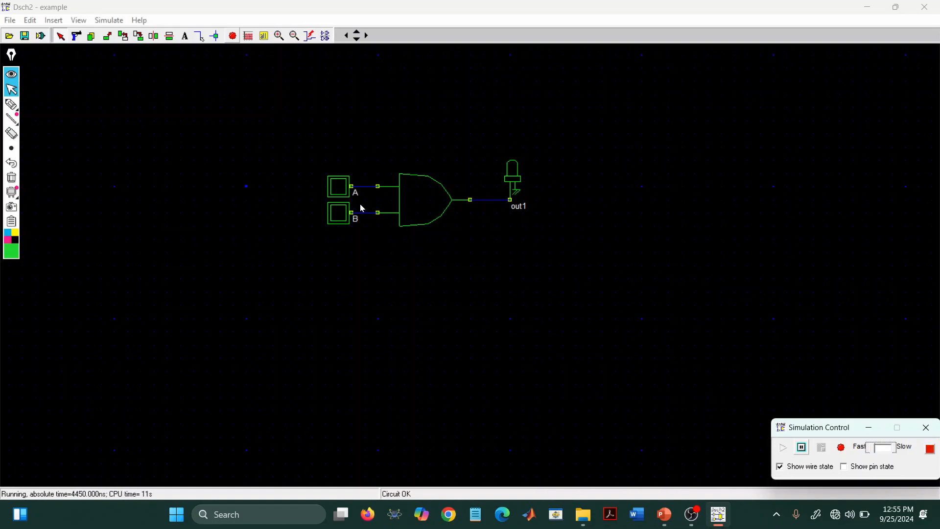
{"action": "left_click", "coordinate": [345, 191]}
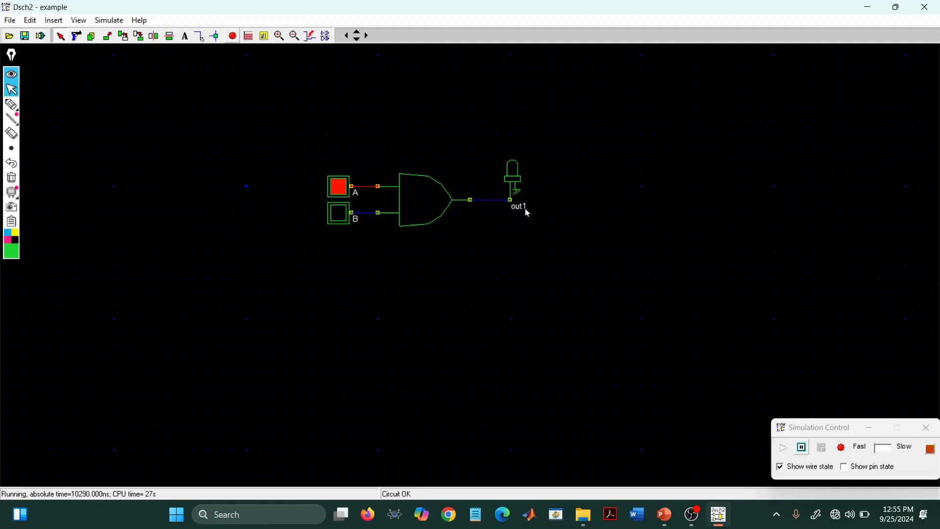
{"action": "left_click", "coordinate": [339, 215]}
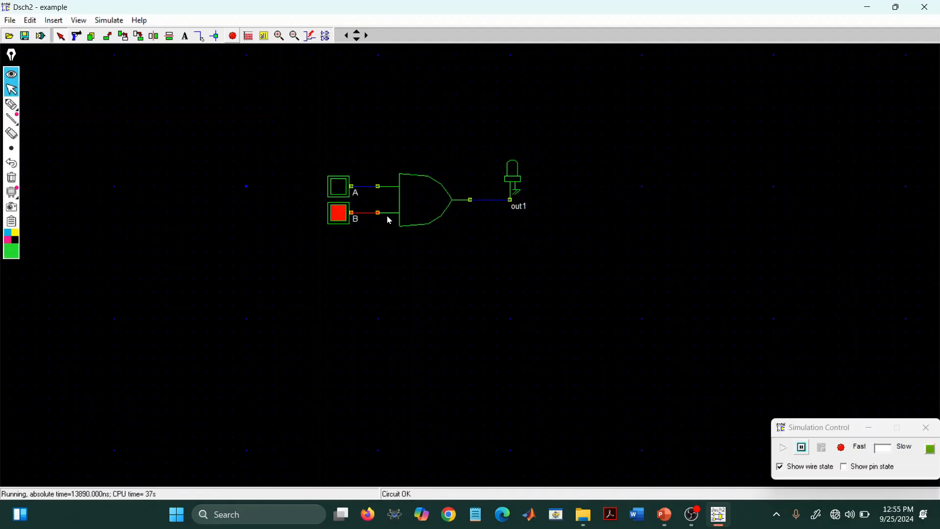
{"action": "left_click", "coordinate": [342, 191]}
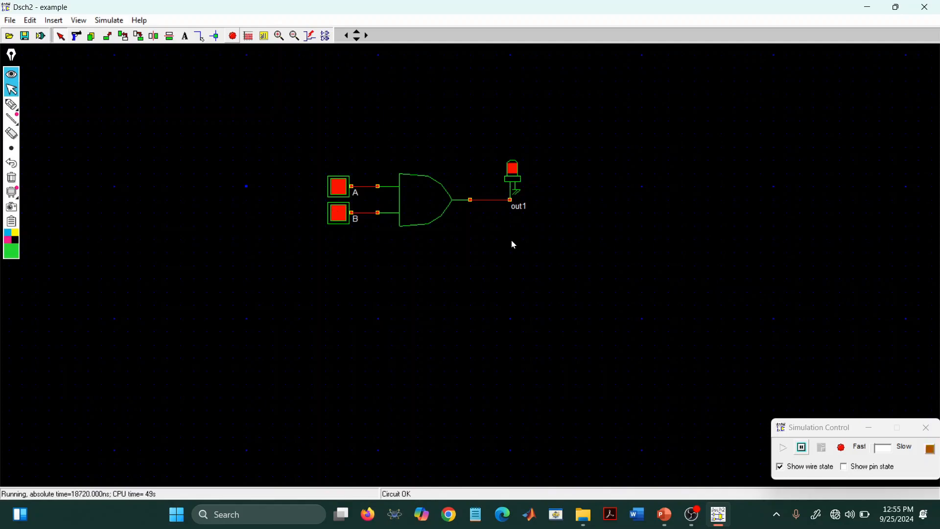
{"action": "left_click", "coordinate": [926, 428]}
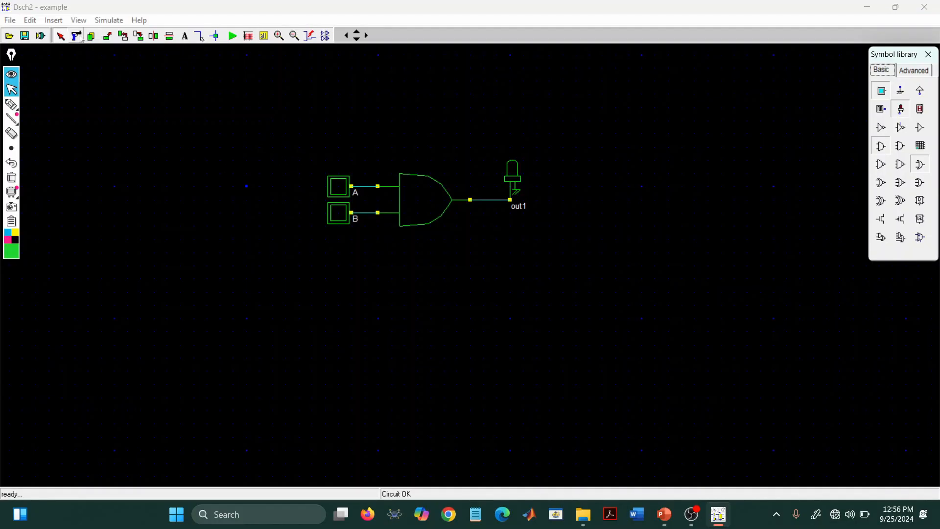
Delete the whole AND circuit, including its buttons, gate, wires and LED, and return to selection mode
{"action": "left_click", "coordinate": [78, 36]}
{"action": "left_click", "coordinate": [363, 187]}
{"action": "left_click", "coordinate": [337, 216]}
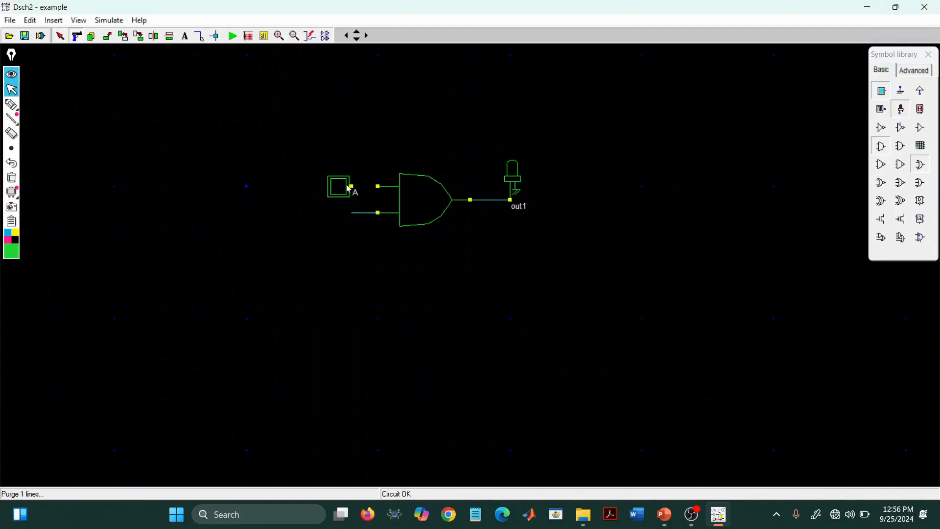
{"action": "left_click", "coordinate": [347, 187]}
{"action": "left_click", "coordinate": [424, 183]}
{"action": "left_click", "coordinate": [377, 210]}
{"action": "left_click", "coordinate": [369, 214]}
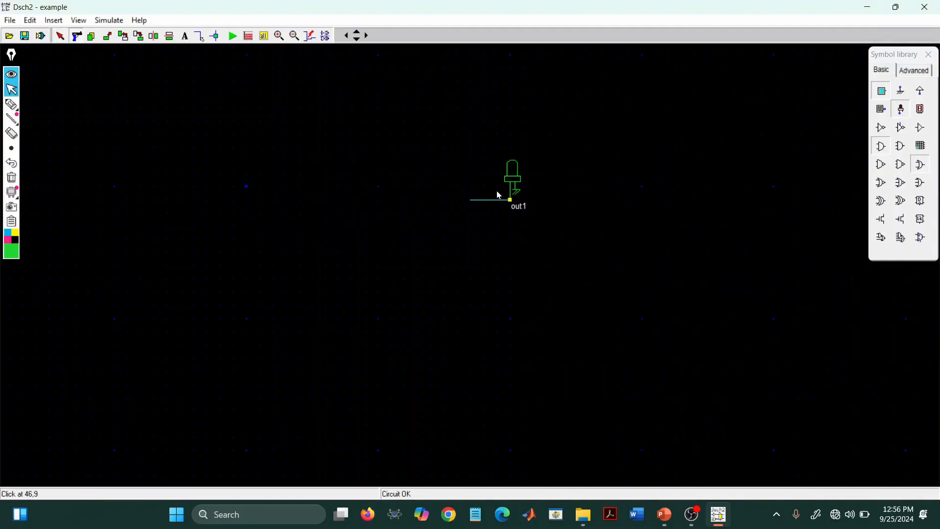
{"action": "left_click", "coordinate": [499, 199]}
{"action": "left_click", "coordinate": [511, 184]}
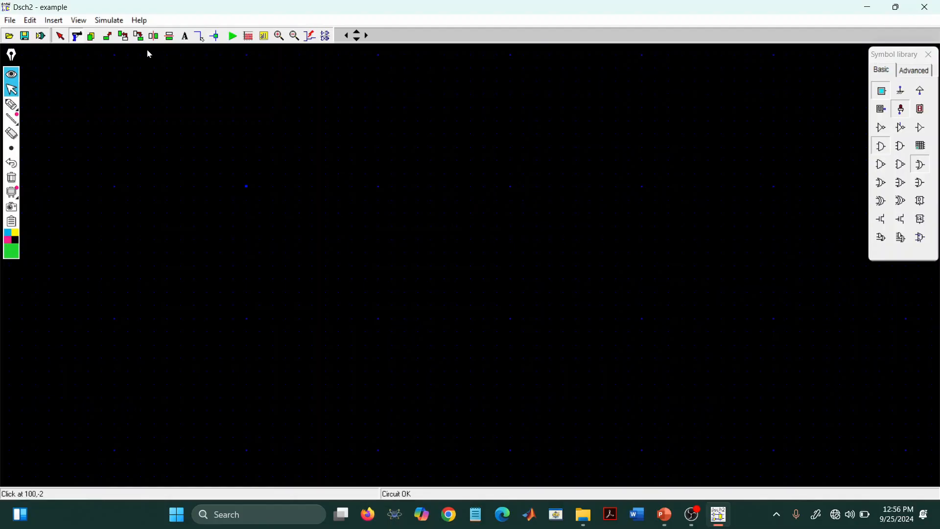
{"action": "left_click", "coordinate": [60, 35]}
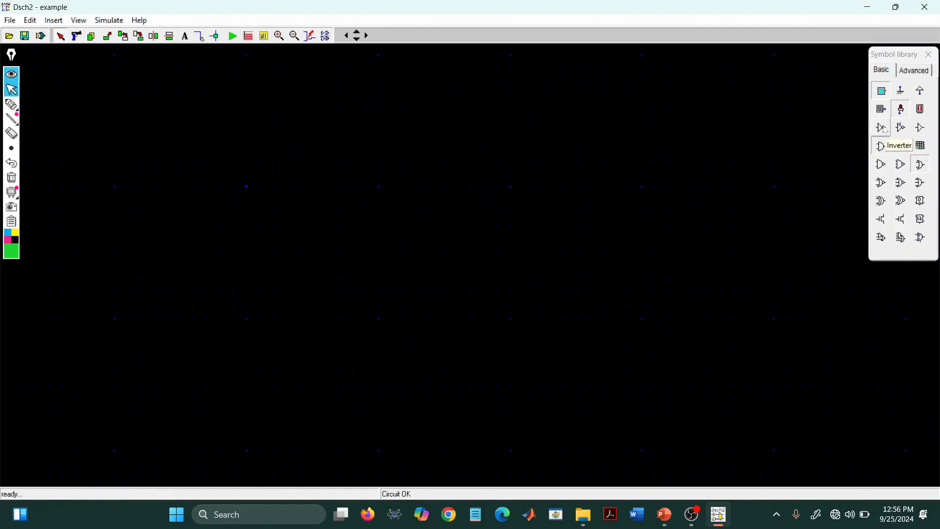
Place an inverter on the empty schematic with an input button before it and an output LED after it
{"action": "left_click_drag", "start_coordinate": [886, 130], "coordinate": [455, 238]}
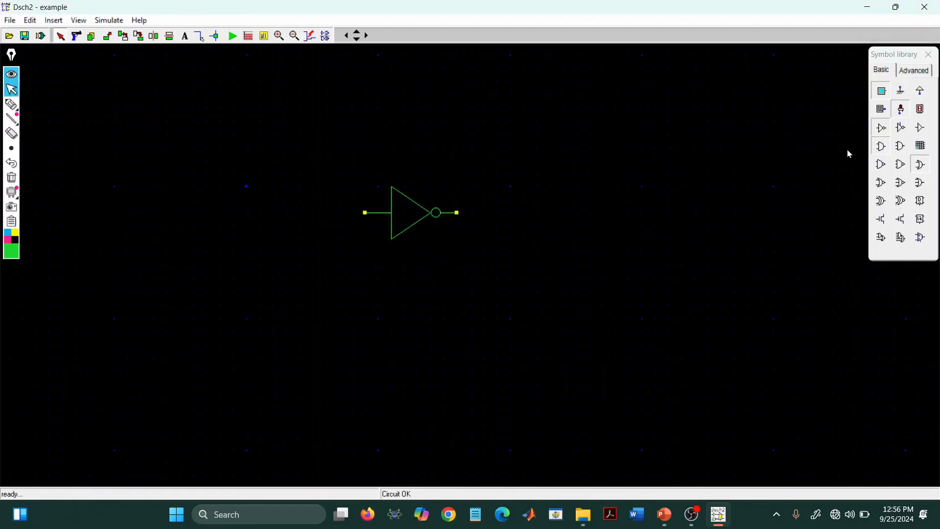
{"action": "left_click_drag", "start_coordinate": [883, 93], "coordinate": [559, 191]}
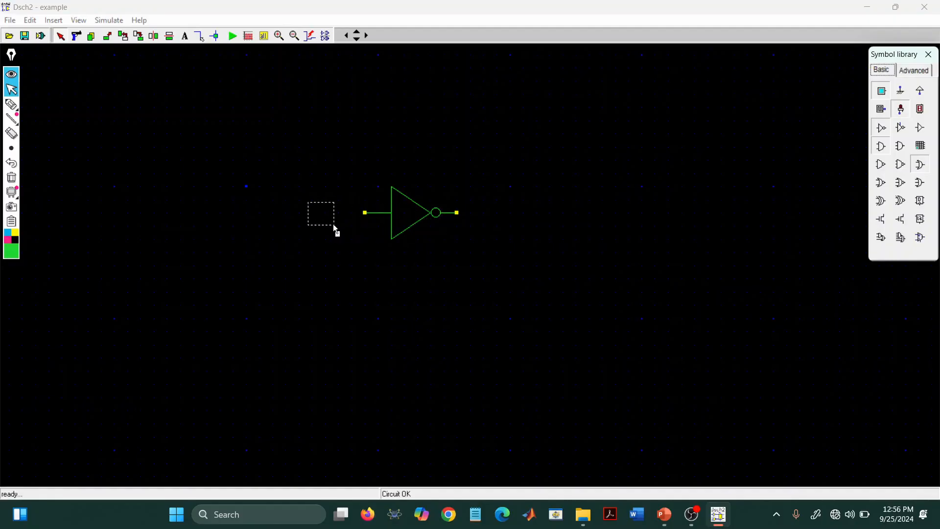
{"action": "left_click_drag", "start_coordinate": [333, 224], "coordinate": [334, 224]}
{"action": "left_click_drag", "start_coordinate": [902, 108], "coordinate": [486, 205]}
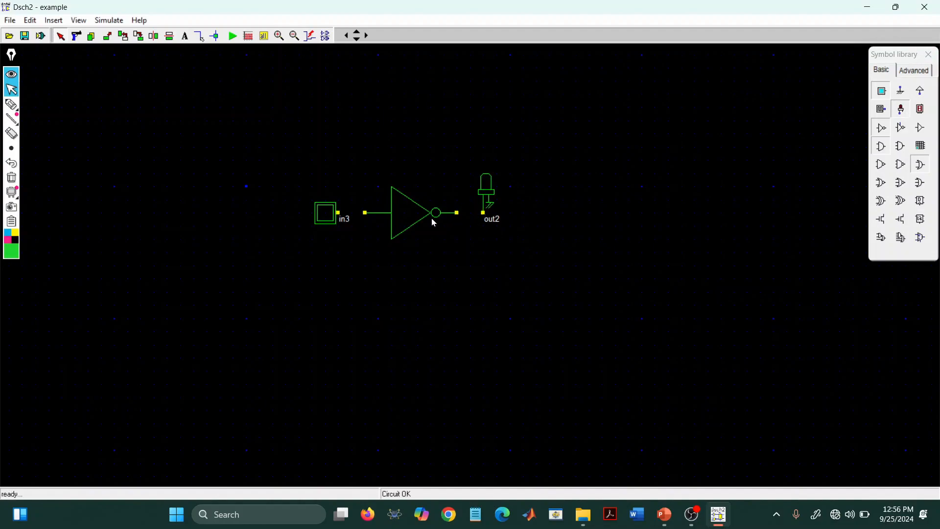
Rename the pin of the inverter's input button as A
{"action": "double_click", "coordinate": [327, 217]}
{"action": "double_click", "coordinate": [334, 180]}
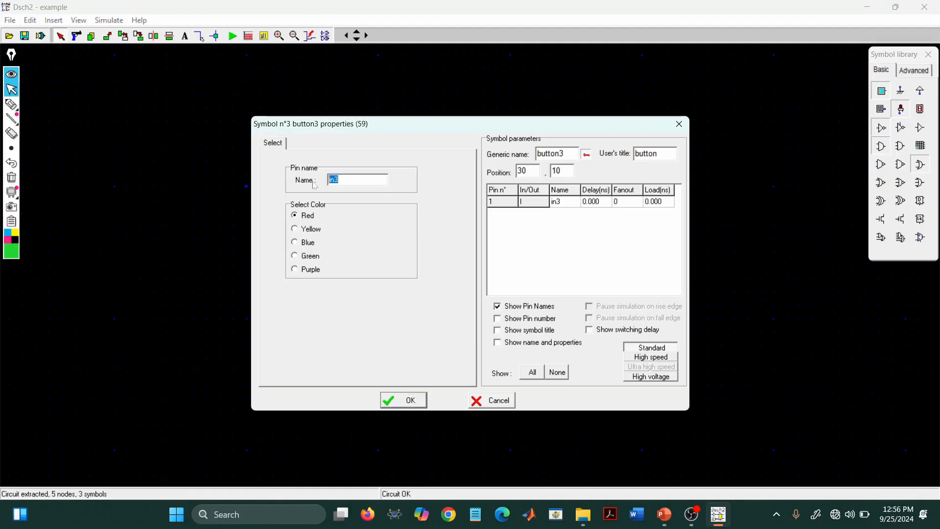
{"action": "type", "text": "A"}
{"action": "left_click", "coordinate": [404, 401]}
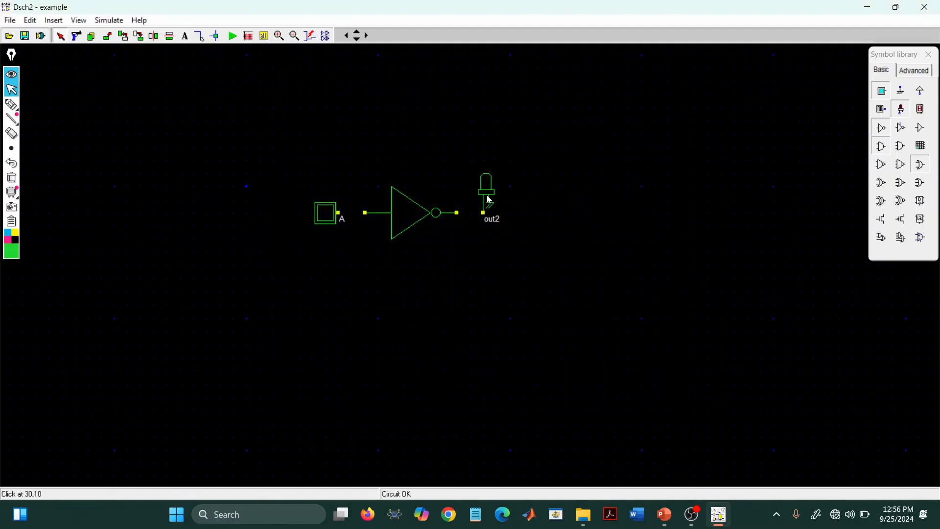
Wire button A to the inverter's input and the inverter's output to the LED
{"action": "left_click", "coordinate": [199, 35]}
{"action": "left_click_drag", "start_coordinate": [338, 213], "coordinate": [366, 214]}
{"action": "left_click_drag", "start_coordinate": [457, 213], "coordinate": [484, 214]}
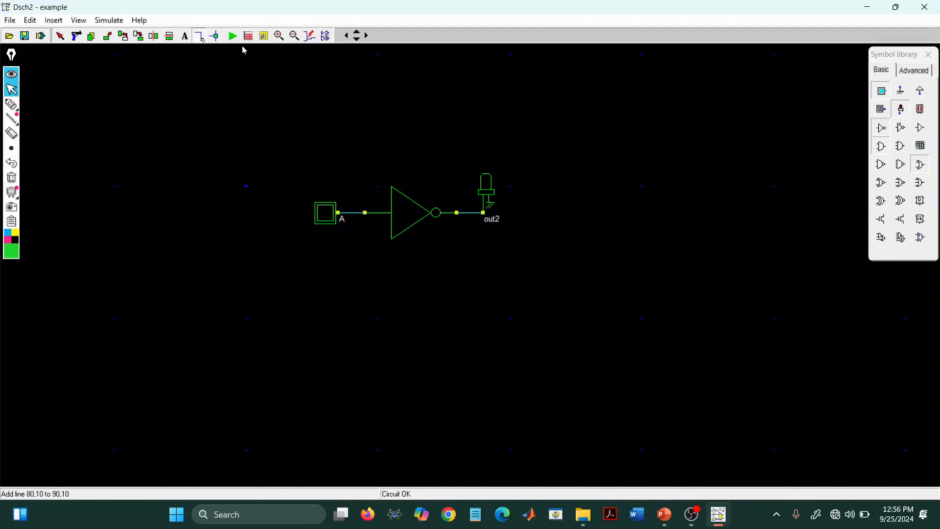
Simulate the inverter circuit and switch input A on to check the LED's response
{"action": "left_click", "coordinate": [233, 36]}
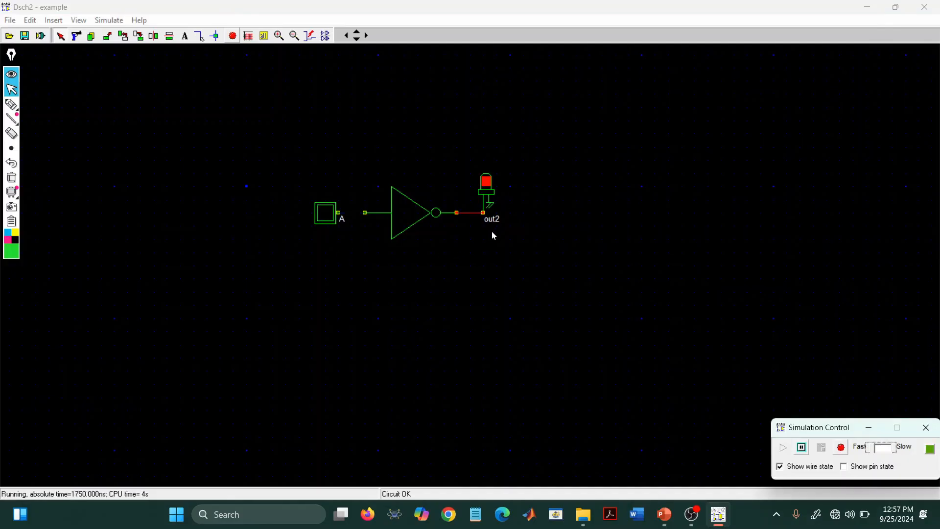
{"action": "left_click", "coordinate": [330, 217]}
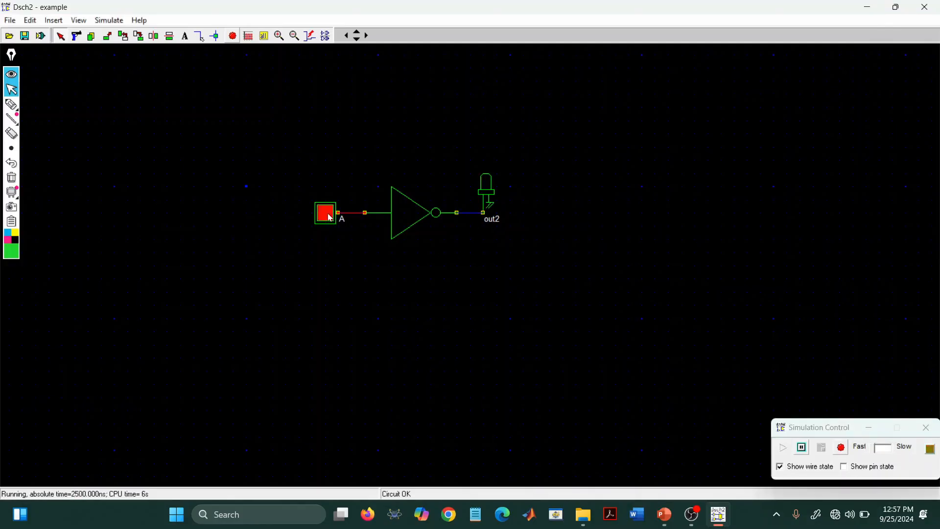